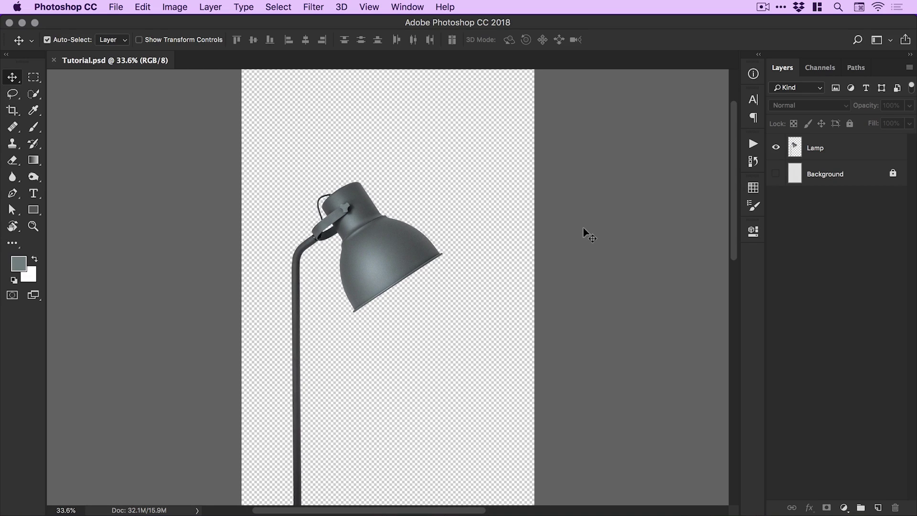
- Examine the cut-out edges of the lamp's bracket, cable, stem and shade up close
{"action": "key", "text": "z"}
{"action": "left_click", "coordinate": [353, 282]}
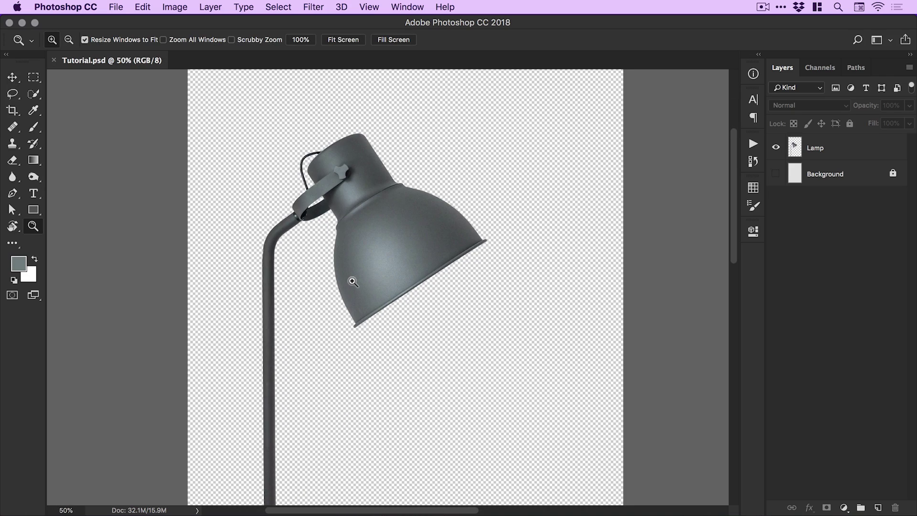
{"action": "left_click", "coordinate": [323, 245]}
{"action": "key", "text": "v"}
{"action": "left_click_drag", "start_coordinate": [321, 248], "coordinate": [338, 282]}
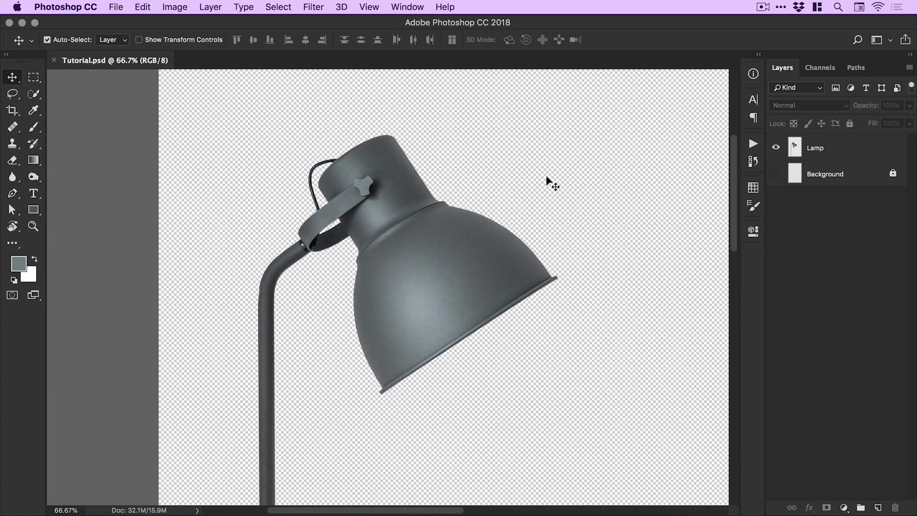
{"action": "key", "text": "z"}
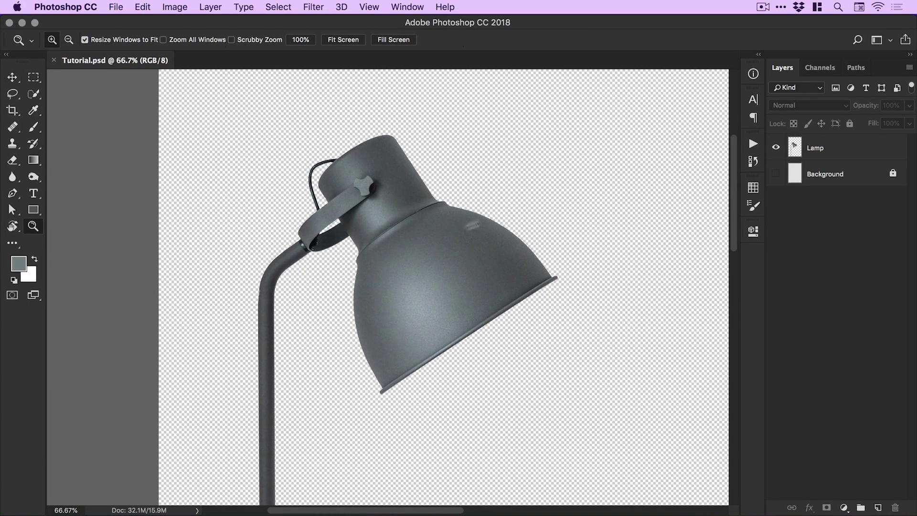
{"action": "left_click", "coordinate": [359, 239]}
{"action": "left_click", "coordinate": [332, 231]}
{"action": "key", "text": "v"}
{"action": "scroll", "coordinate": [343, 258], "scroll_direction": "up", "scroll_amount": 3}
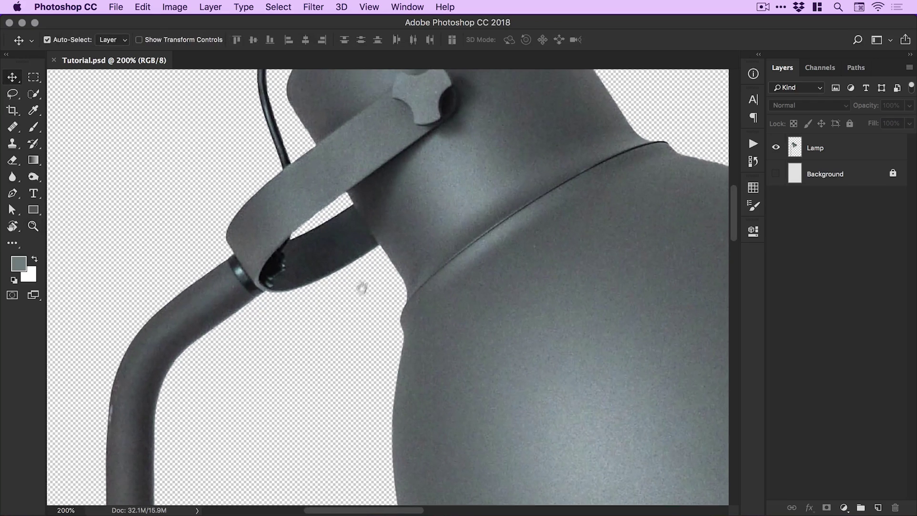
{"action": "scroll", "coordinate": [301, 237], "scroll_direction": "up", "scroll_amount": 5}
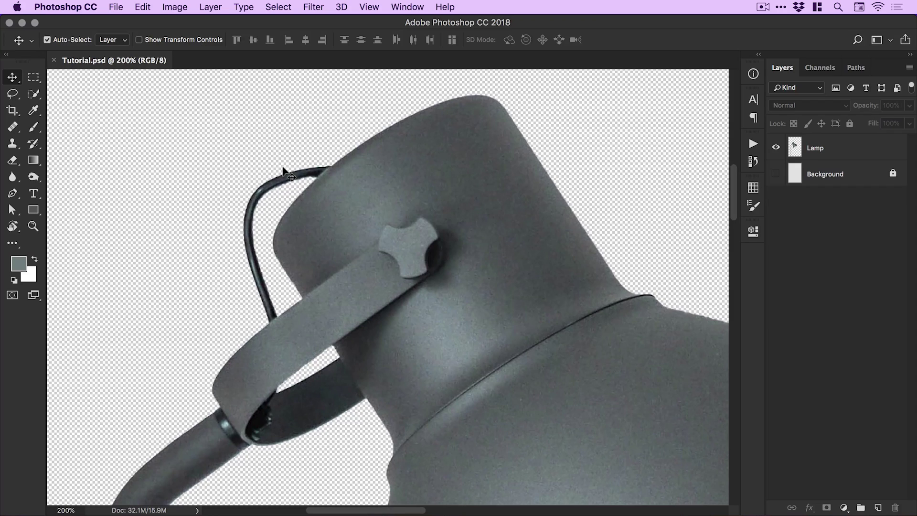
- Try softening the edge of the Lamp layer's stem with a smaller Blur tool brush, and undo the stroke
{"action": "left_click", "coordinate": [13, 177]}
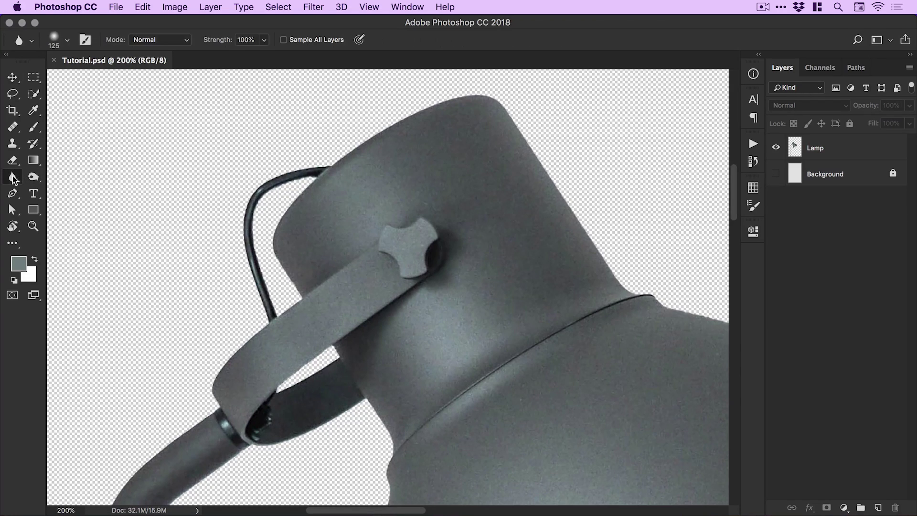
{"action": "scroll", "coordinate": [144, 215], "scroll_direction": "down", "scroll_amount": 5}
{"action": "scroll", "coordinate": [143, 215], "scroll_direction": "left", "scroll_amount": 2}
{"action": "left_click", "coordinate": [864, 154]}
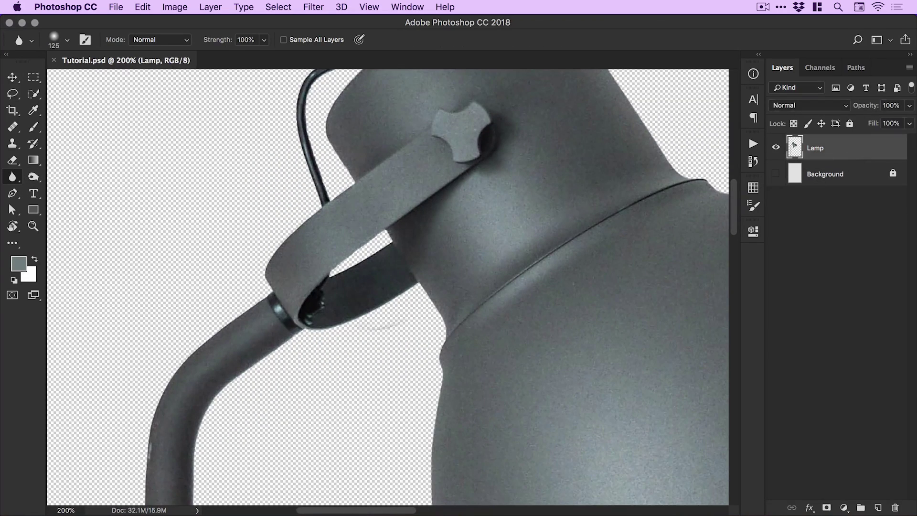
{"action": "key", "text": "bracketleft"}
{"action": "key", "text": "bracketleft"}
{"action": "key", "text": "bracketleft"}
{"action": "key", "text": "bracketleft"}
{"action": "key", "text": "bracketleft"}
{"action": "key", "text": "bracketleft"}
{"action": "key", "text": "bracketleft"}
{"action": "mouse_move", "coordinate": [172, 356]}
{"action": "left_mouse_down"}
{"action": "mouse_move", "coordinate": [148, 427]}
{"action": "mouse_move", "coordinate": [234, 311]}
{"action": "mouse_move", "coordinate": [145, 434]}
{"action": "mouse_move", "coordinate": [139, 394]}
{"action": "left_mouse_up"}
{"action": "key", "text": "super+z"}
{"action": "key", "text": "v"}
{"action": "key", "text": "super+minus"}
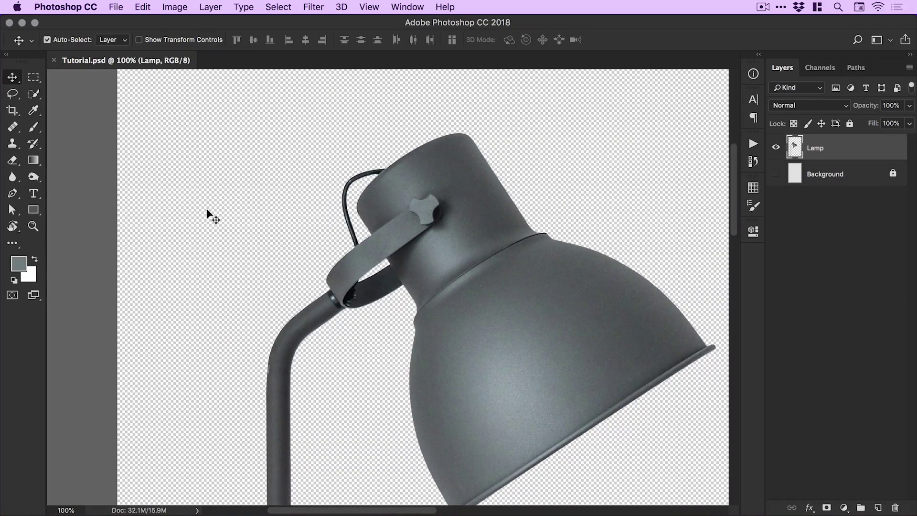
- Try adding a blank layer mask to the Lamp layer with the Background shown, undo it, and hide the Background layer again
{"action": "left_click_drag", "start_coordinate": [531, 255], "coordinate": [473, 209]}
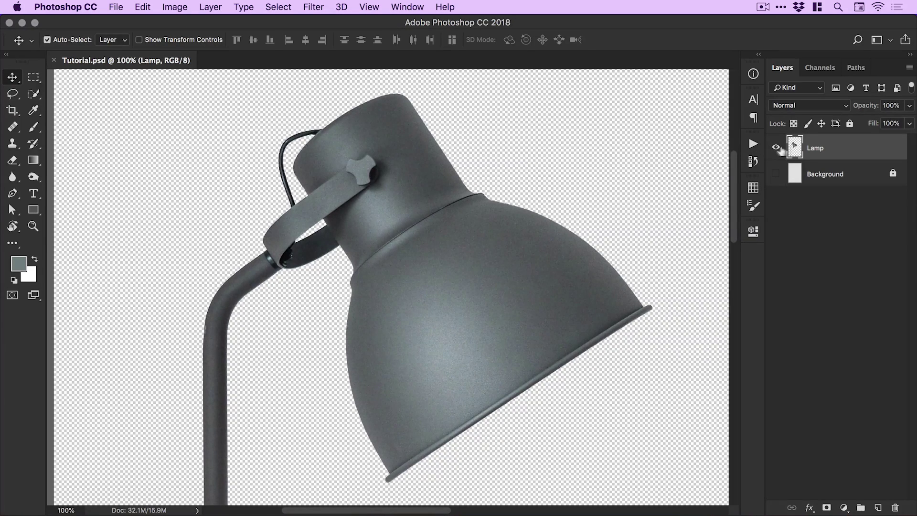
{"action": "left_click", "coordinate": [776, 148]}
{"action": "left_click", "coordinate": [776, 149]}
{"action": "left_click", "coordinate": [776, 175]}
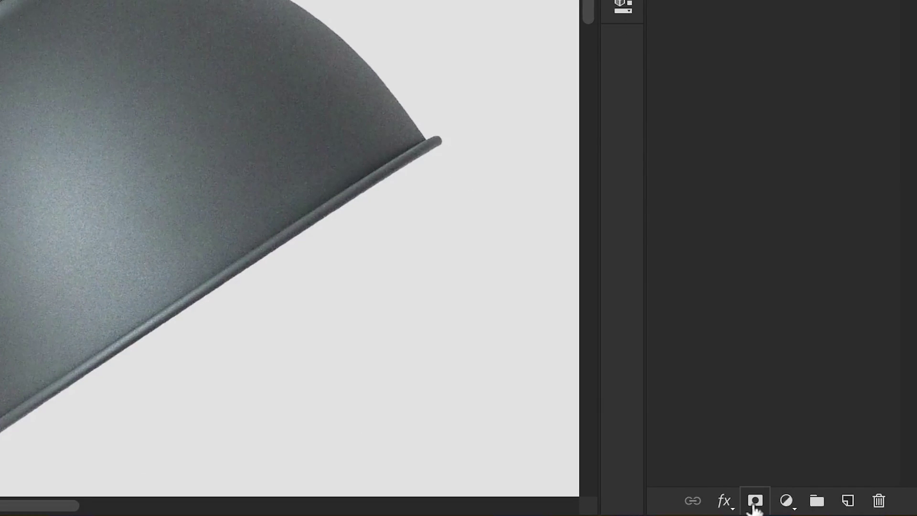
{"action": "left_click", "coordinate": [754, 505]}
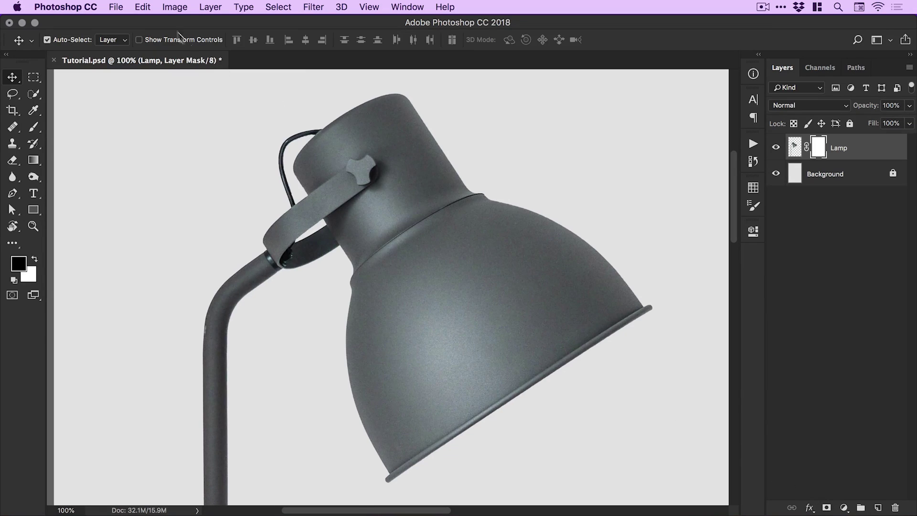
{"action": "left_click", "coordinate": [149, 7]}
{"action": "left_click", "coordinate": [163, 45]}
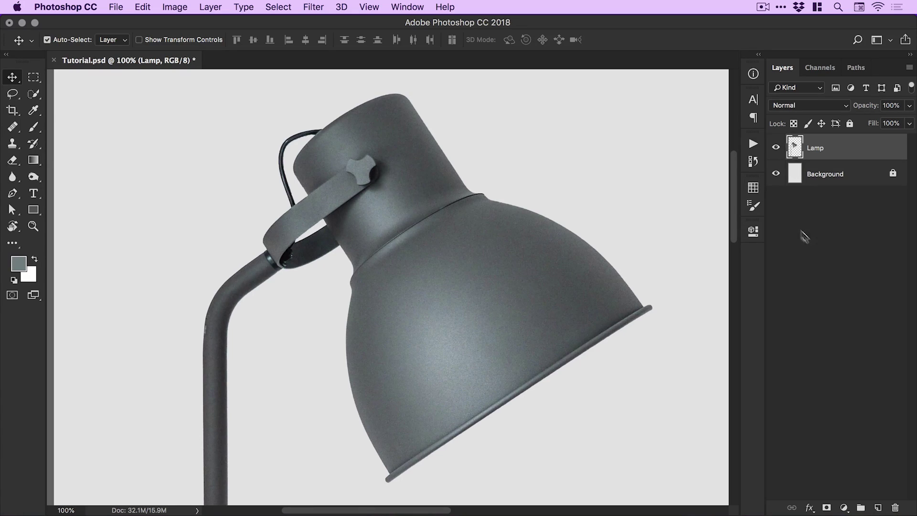
{"action": "left_click", "coordinate": [775, 175]}
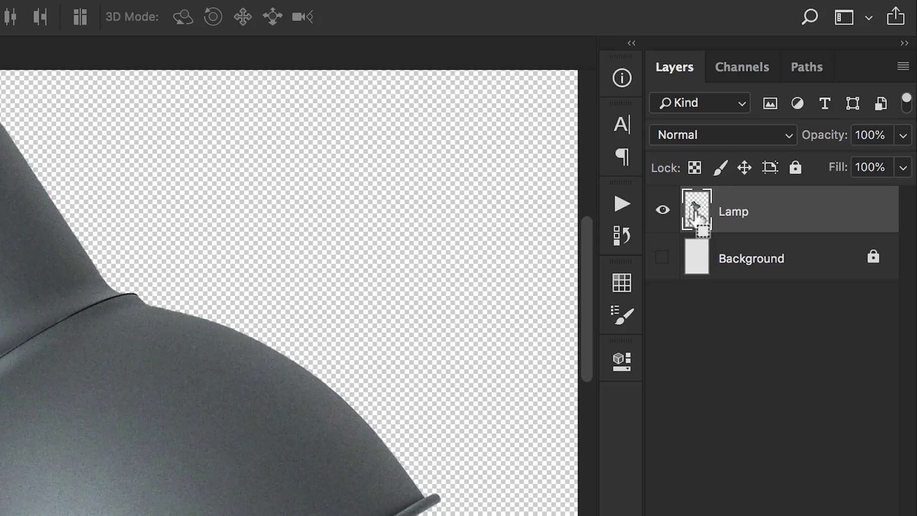
- Load the Lamp layer's outline as a selection and convert it to a layer mask, checking the mask off and on
{"action": "left_click", "coordinate": [695, 213], "text": "super"}
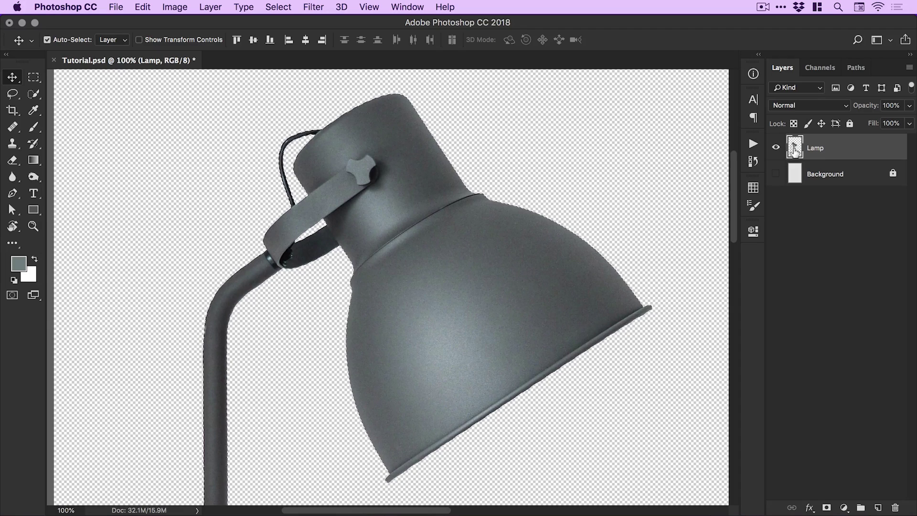
{"action": "left_click", "coordinate": [827, 507]}
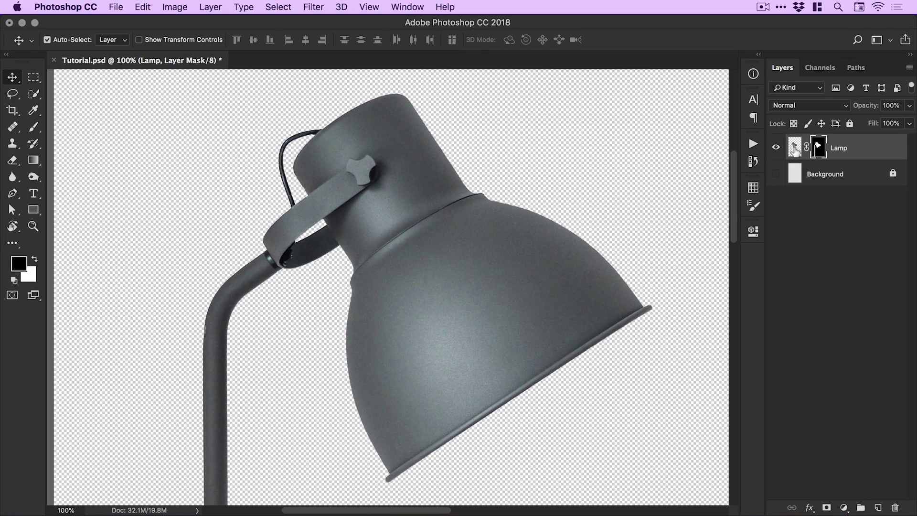
{"action": "left_click", "coordinate": [818, 148], "text": "shift"}
{"action": "left_click", "coordinate": [818, 148], "text": "shift"}
{"action": "left_click", "coordinate": [818, 148], "text": "shift"}
{"action": "left_click", "coordinate": [818, 149], "text": "shift"}
- Examine the masked lamp's edges around the bracket and cable, both close up and from farther away
{"action": "key", "text": "z"}
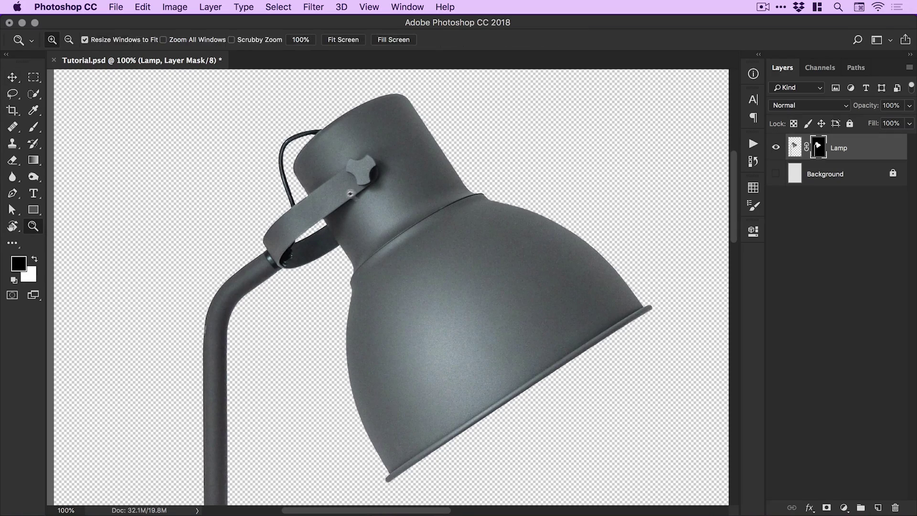
{"action": "left_click", "coordinate": [325, 186]}
{"action": "left_click_drag", "start_coordinate": [343, 200], "coordinate": [348, 272]}
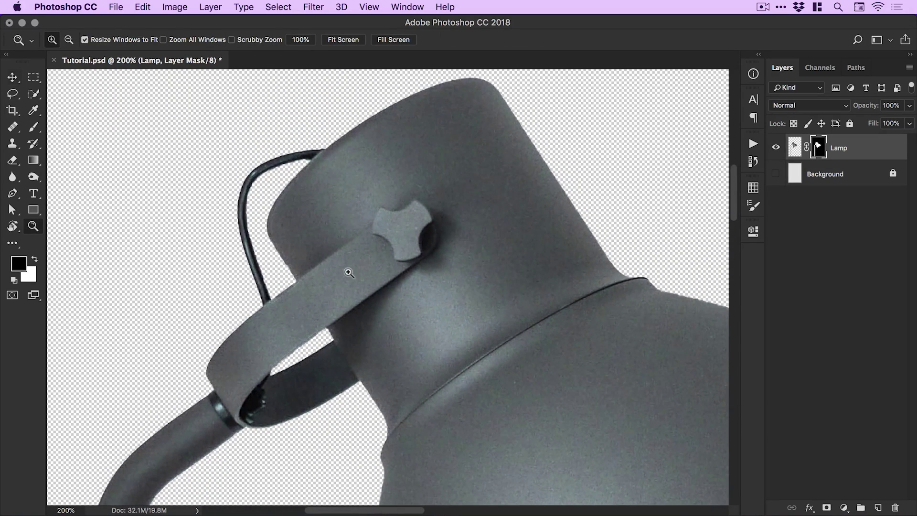
{"action": "key", "text": "v"}
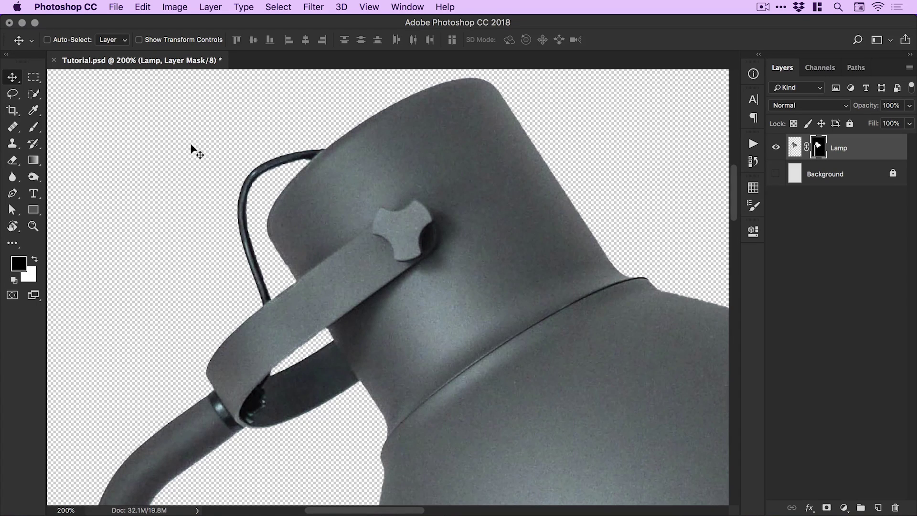
{"action": "key", "text": "super+minus"}
{"action": "key", "text": "super+minus"}
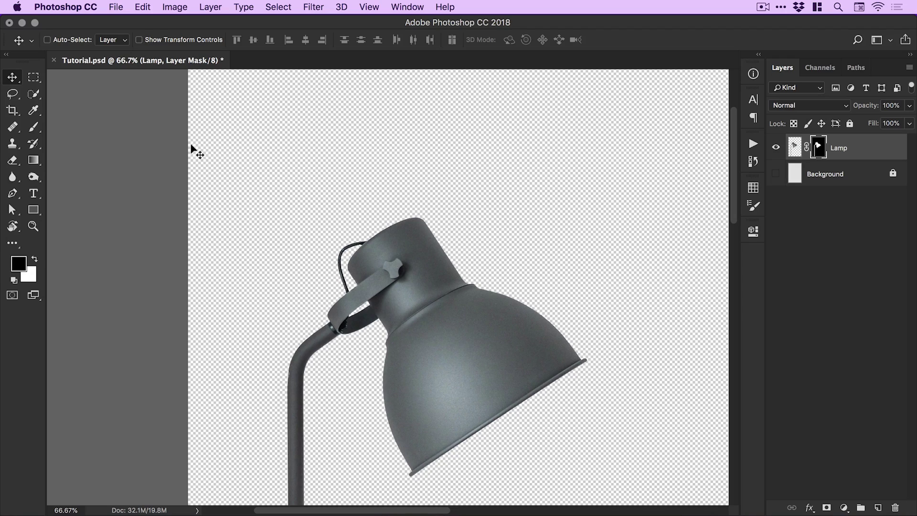
{"action": "key", "text": "super+plus"}
{"action": "key", "text": "super+plus"}
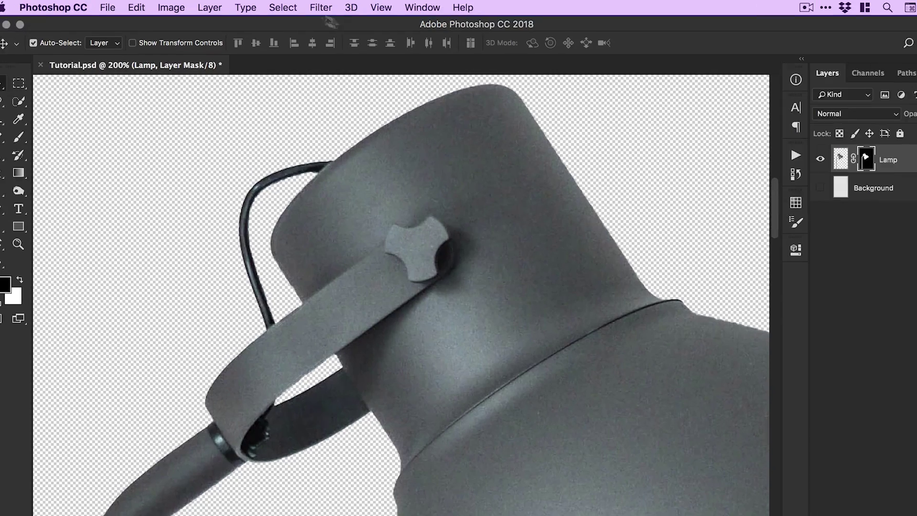
- Open the lamp's layer mask in Select and Mask and set Smooth to 11
{"action": "left_click", "coordinate": [284, 8]}
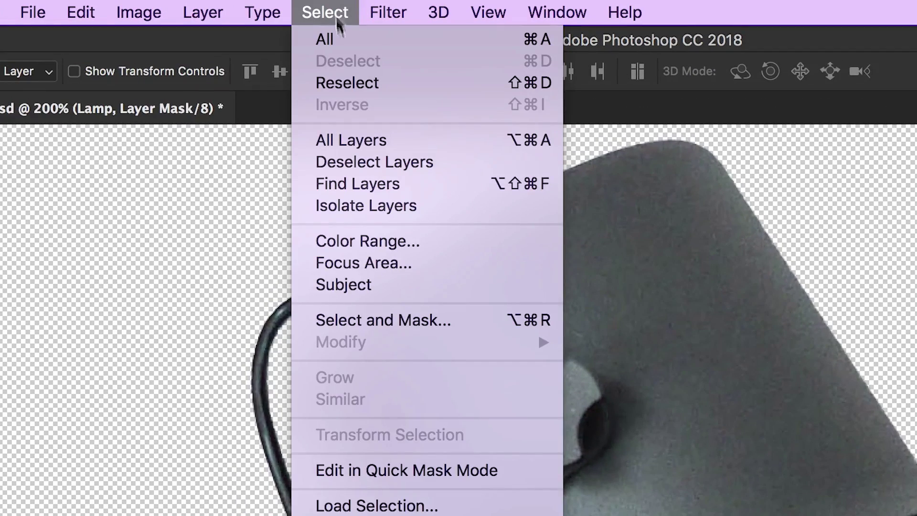
{"action": "left_click", "coordinate": [354, 319]}
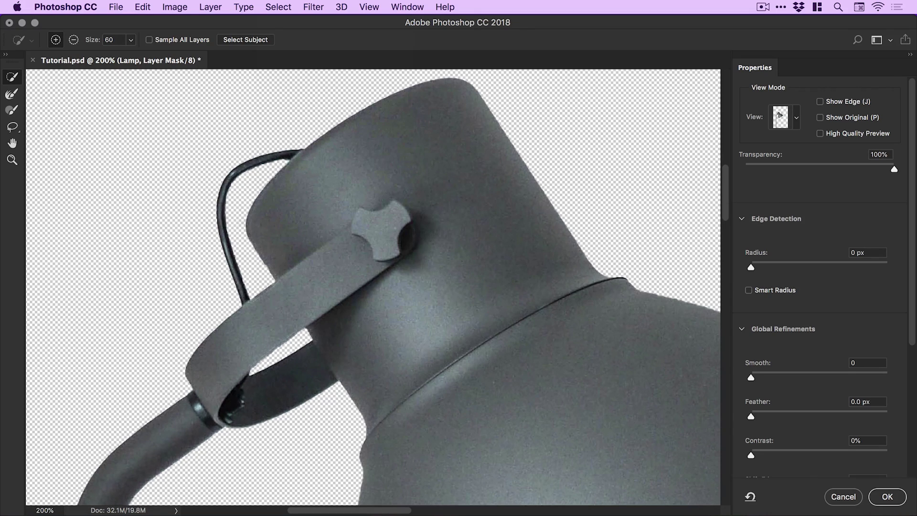
{"action": "left_click_drag", "start_coordinate": [912, 262], "coordinate": [914, 344]}
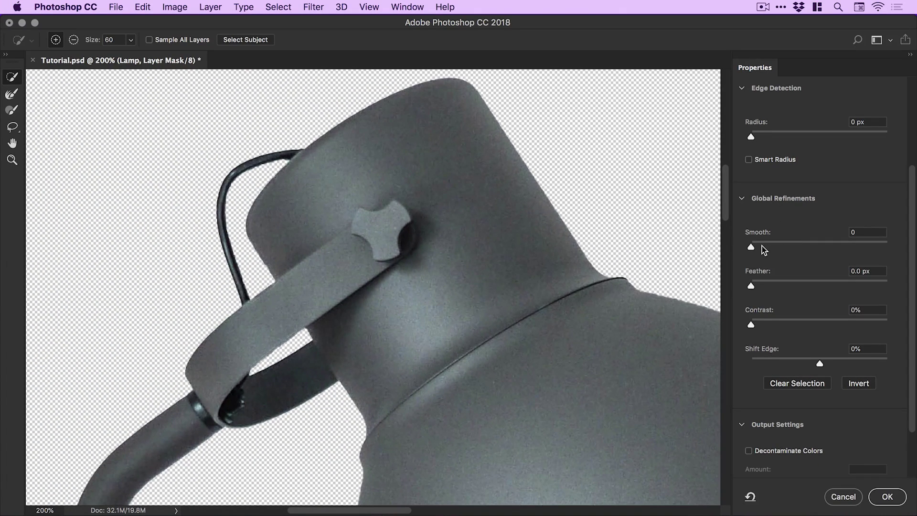
{"action": "left_click", "coordinate": [761, 246]}
{"action": "left_click_drag", "start_coordinate": [763, 247], "coordinate": [766, 245]}
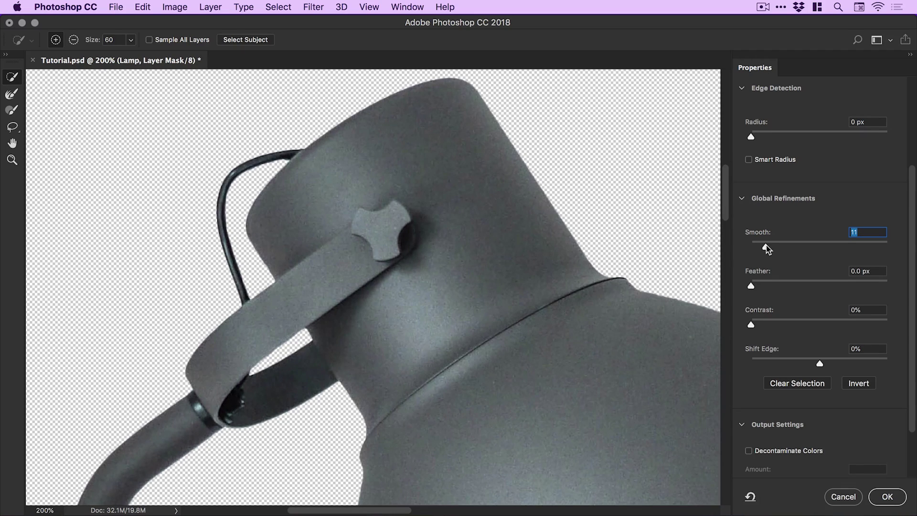
- Set the mask's Feather to 2.6 px, Contrast to 20% and Shift Edge to -41%
{"action": "mouse_move", "coordinate": [763, 282]}
{"action": "left_mouse_down"}
{"action": "mouse_move", "coordinate": [810, 282]}
{"action": "mouse_move", "coordinate": [772, 282]}
{"action": "left_mouse_up"}
{"action": "left_click_drag", "start_coordinate": [773, 285], "coordinate": [772, 286]}
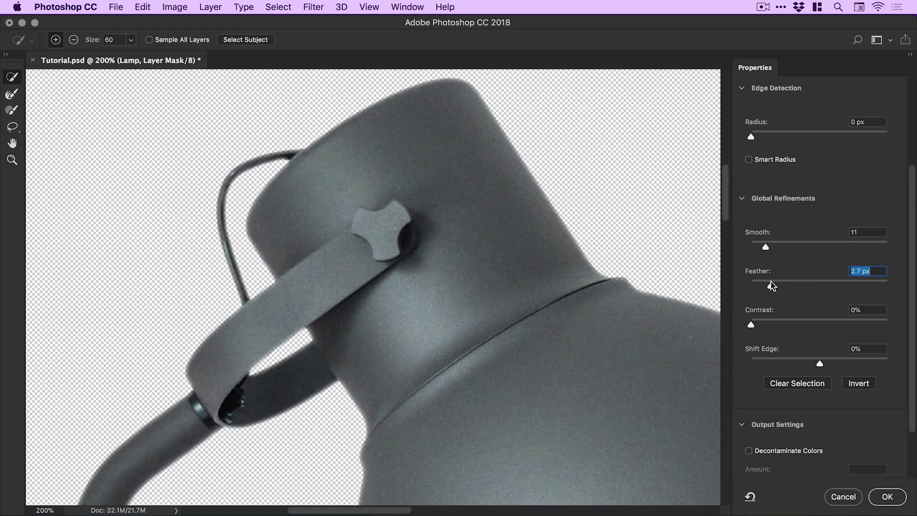
{"action": "left_click", "coordinate": [772, 324]}
{"action": "mouse_move", "coordinate": [771, 320]}
{"action": "left_mouse_down"}
{"action": "mouse_move", "coordinate": [799, 321]}
{"action": "mouse_move", "coordinate": [770, 321]}
{"action": "left_mouse_up"}
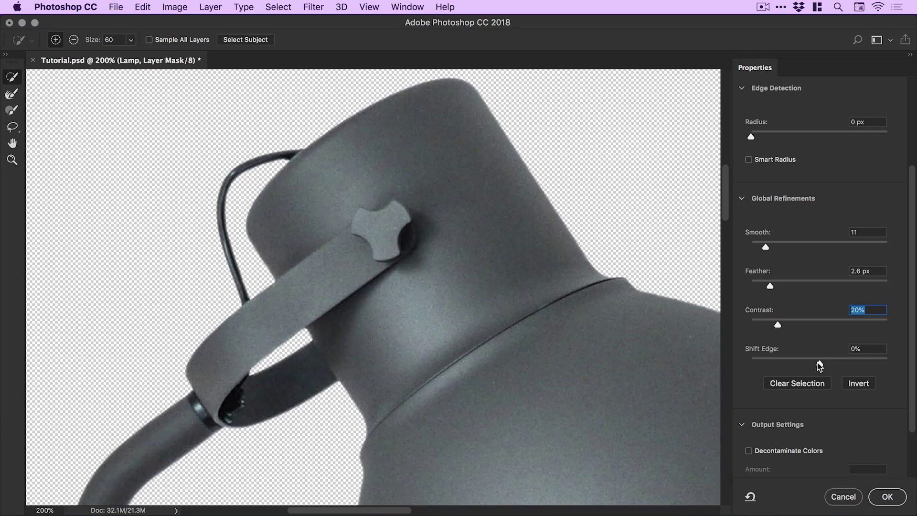
{"action": "left_click_drag", "start_coordinate": [819, 365], "coordinate": [792, 366]}
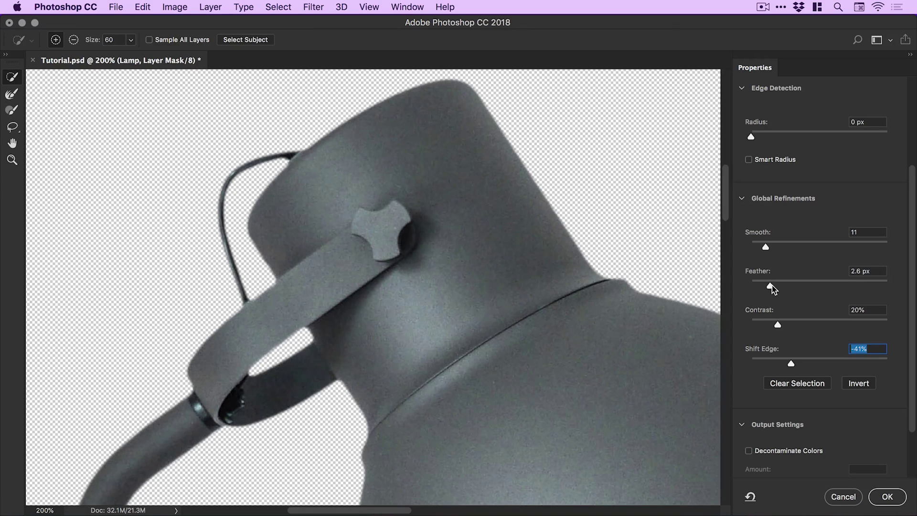
- Fine-tune the mask edge with Feather at 1.9 px, Contrast at 13% and Smooth at 10
{"action": "left_click_drag", "start_coordinate": [772, 285], "coordinate": [765, 286]}
{"action": "left_click_drag", "start_coordinate": [776, 323], "coordinate": [770, 323]}
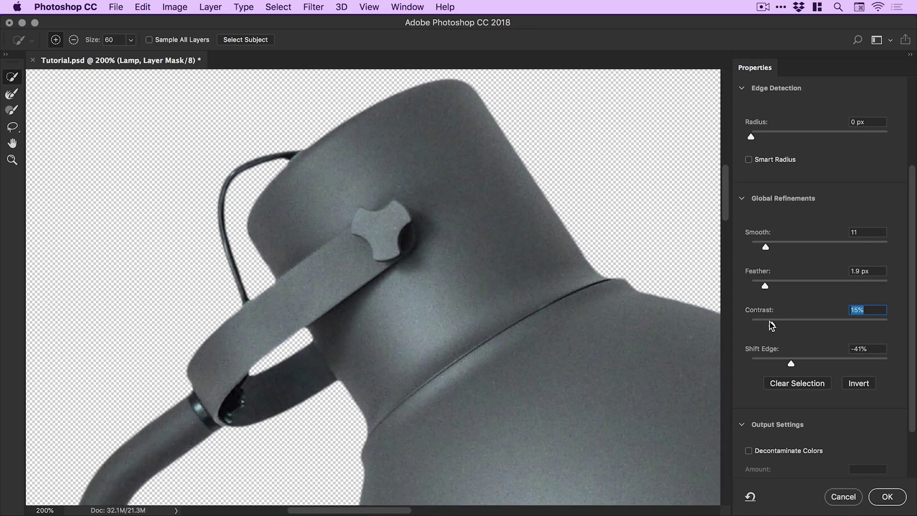
{"action": "mouse_move", "coordinate": [765, 244]}
{"action": "left_mouse_down"}
{"action": "mouse_move", "coordinate": [779, 246]}
{"action": "mouse_move", "coordinate": [753, 248]}
{"action": "mouse_move", "coordinate": [764, 244]}
{"action": "left_mouse_up"}
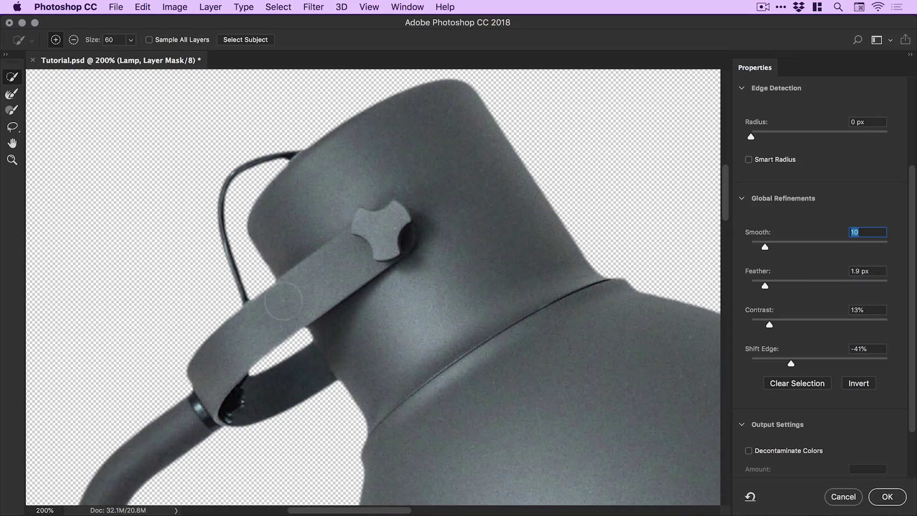
- Compare the refined mask with the original edge, and set Shift Edge to -12%
{"action": "left_click_drag", "start_coordinate": [913, 193], "coordinate": [904, 99]}
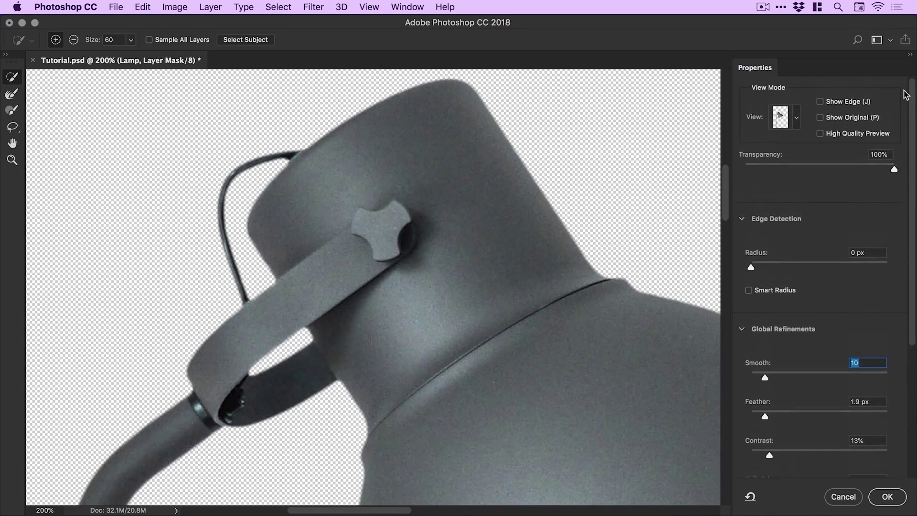
{"action": "left_click", "coordinate": [844, 119]}
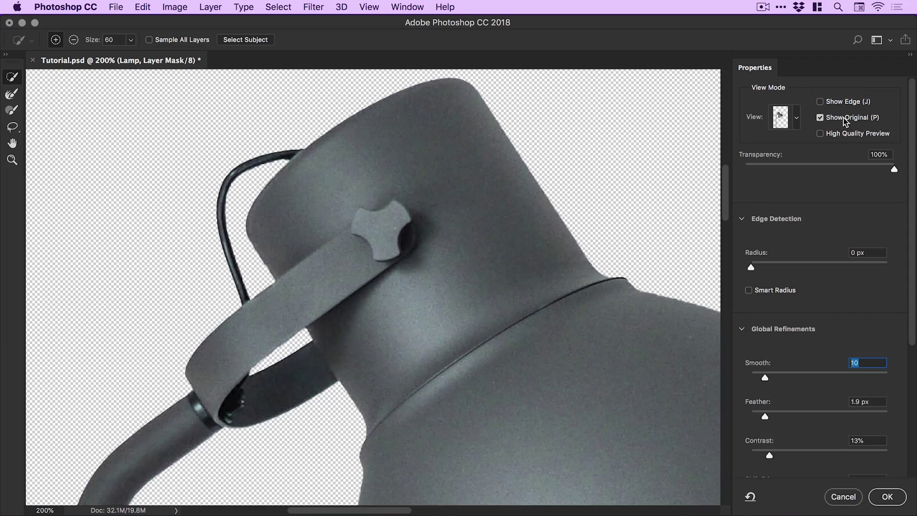
{"action": "left_click", "coordinate": [844, 119]}
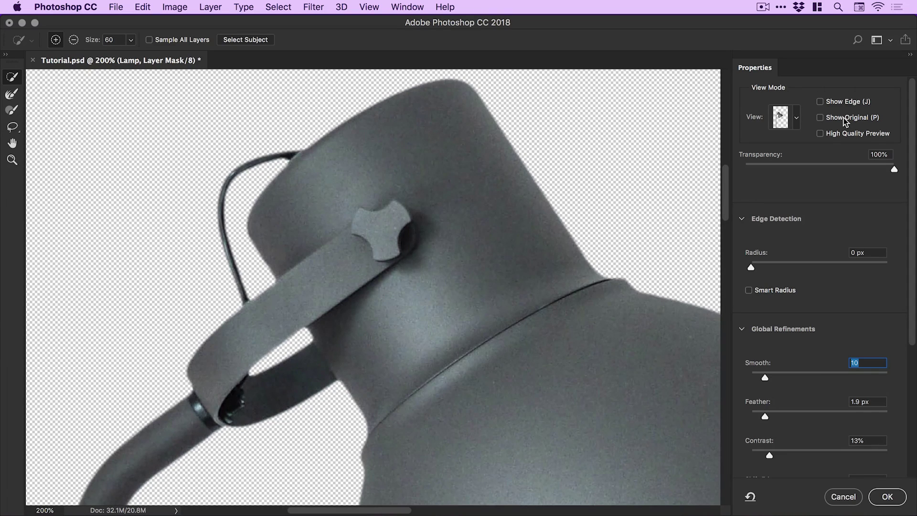
{"action": "left_click_drag", "start_coordinate": [910, 147], "coordinate": [915, 293]}
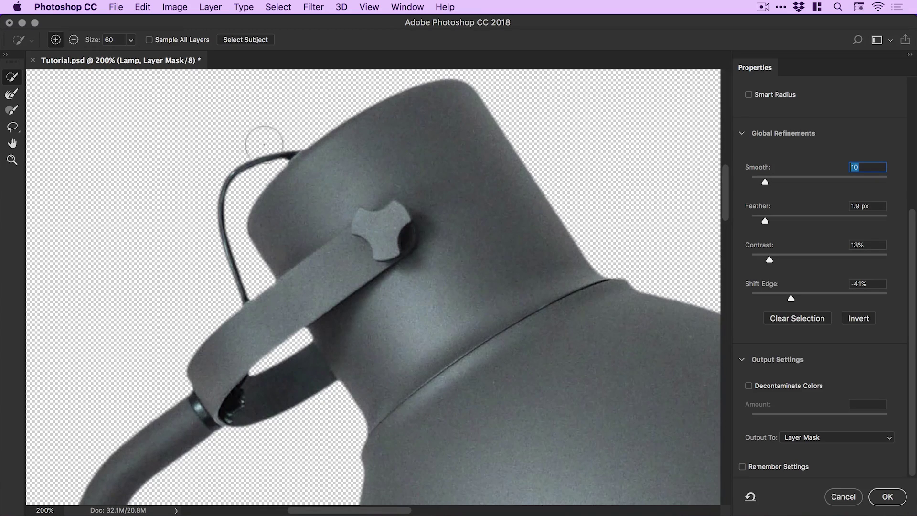
{"action": "left_click", "coordinate": [805, 297]}
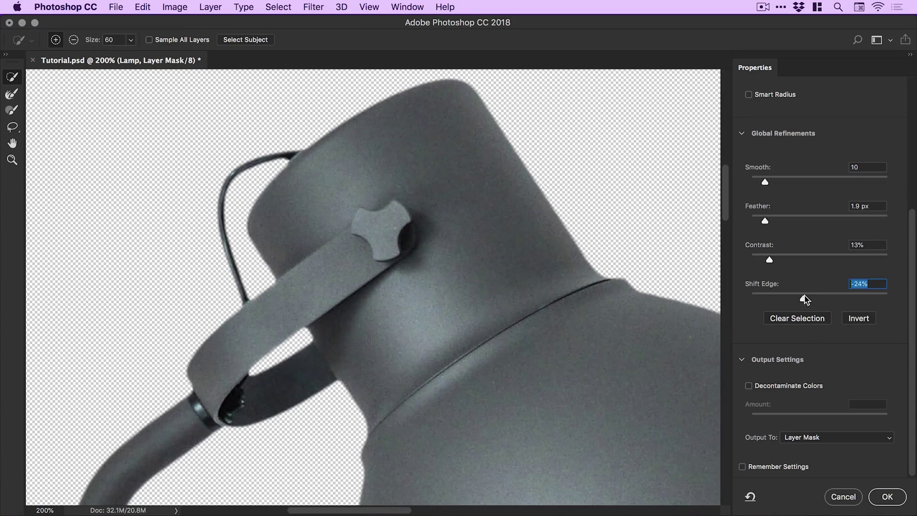
{"action": "left_click_drag", "start_coordinate": [806, 298], "coordinate": [806, 298]}
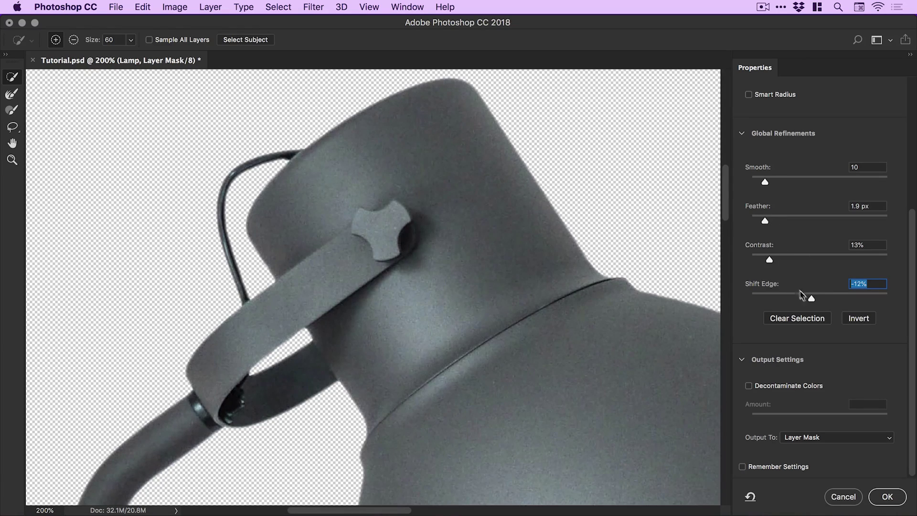
- Lower Shift Edge slightly and apply the refinement to the layer mask after comparing it with the original edge
{"action": "left_click_drag", "start_coordinate": [810, 298], "coordinate": [807, 297]}
{"action": "scroll", "coordinate": [907, 248], "scroll_direction": "up", "scroll_amount": 3}
{"action": "scroll", "coordinate": [907, 248], "scroll_direction": "up", "scroll_amount": 3}
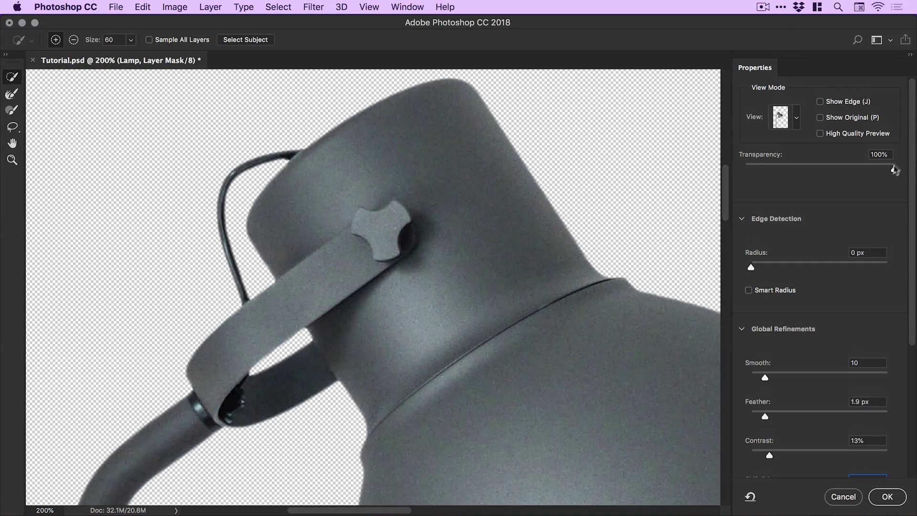
{"action": "left_click", "coordinate": [834, 118]}
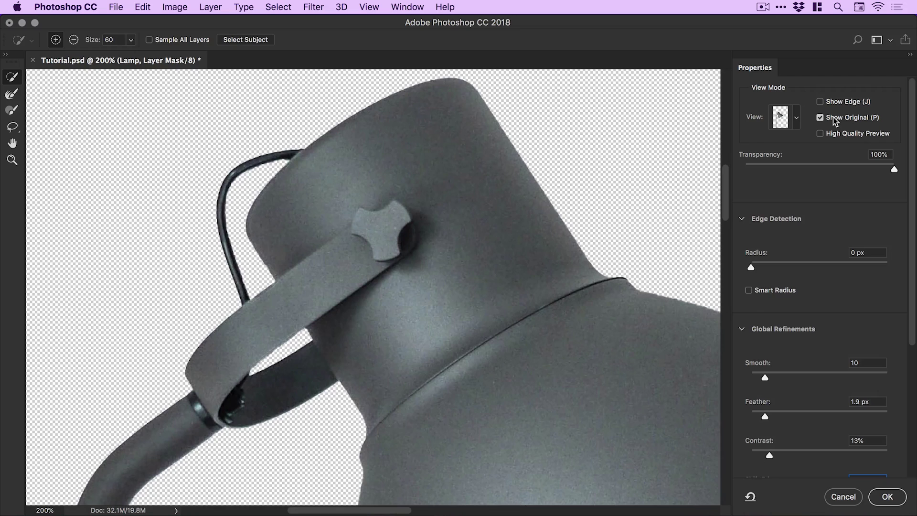
{"action": "left_click", "coordinate": [834, 120]}
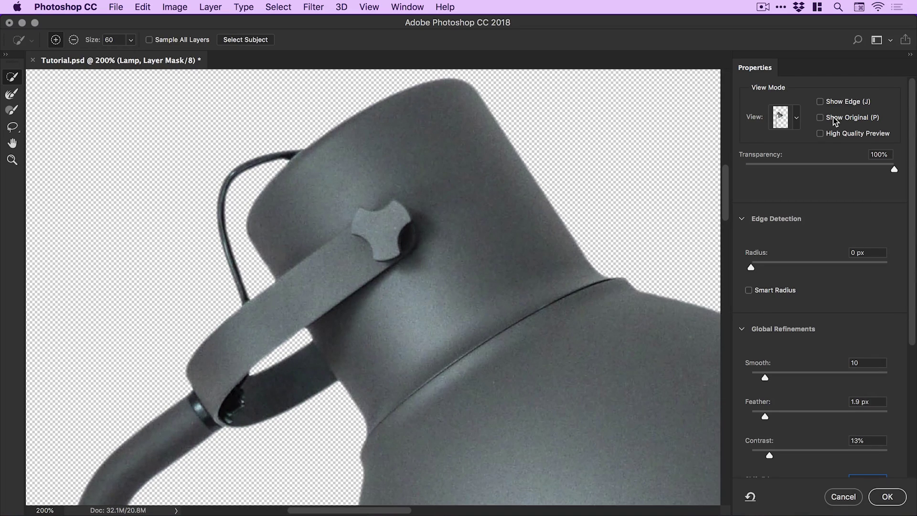
{"action": "left_click", "coordinate": [887, 496]}
- Show the Background layer and compare the lamp's edges with its layer mask disabled and re-enabled
{"action": "scroll", "coordinate": [647, 180], "scroll_direction": "down", "scroll_amount": 3}
{"action": "scroll", "coordinate": [647, 180], "scroll_direction": "right", "scroll_amount": 5}
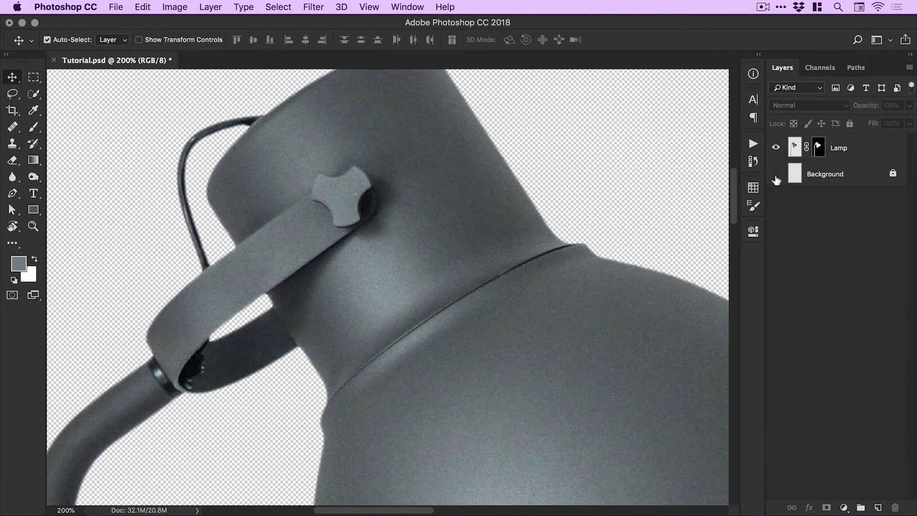
{"action": "left_click", "coordinate": [776, 174]}
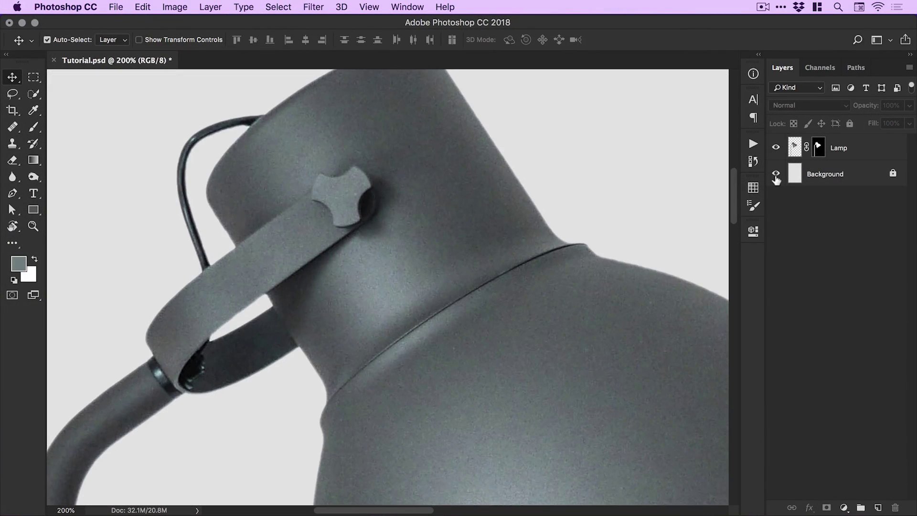
{"action": "left_click", "coordinate": [817, 146], "text": "shift"}
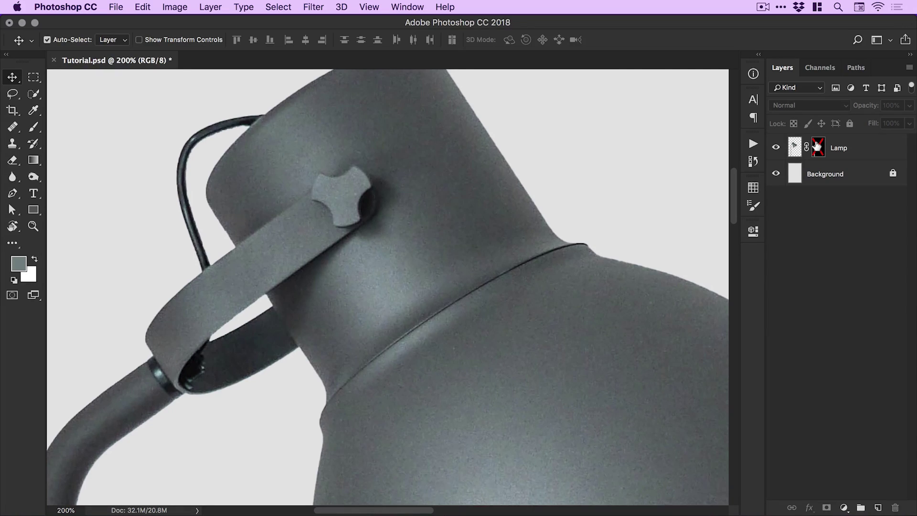
{"action": "left_click", "coordinate": [817, 147], "text": "shift"}
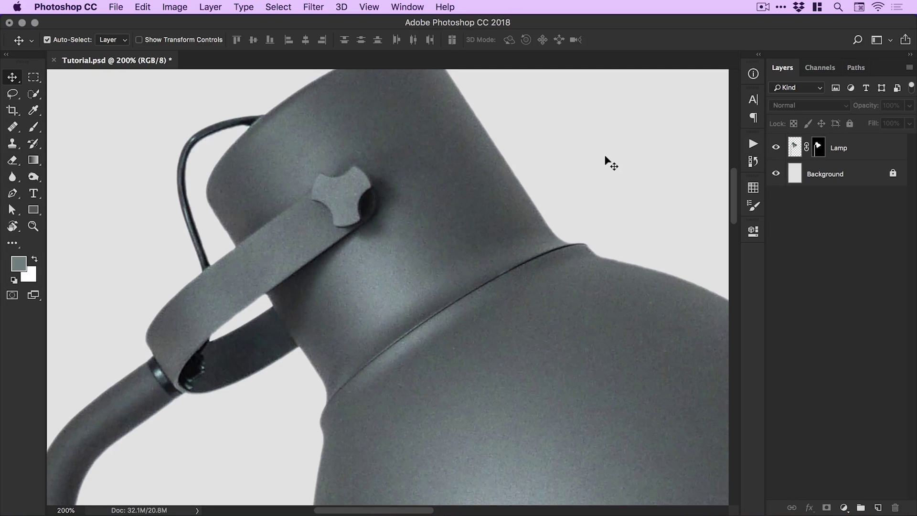